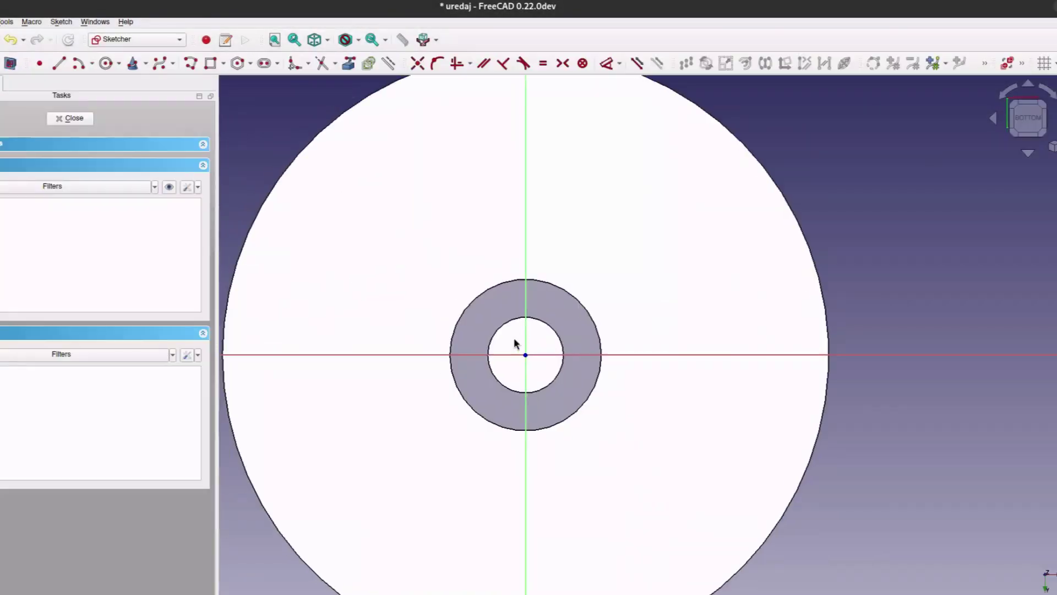
Step: Add a length dimension to the rectangle at the disc's edge in the sketch
scroll(514, 338, up, 5)
click(517, 372)
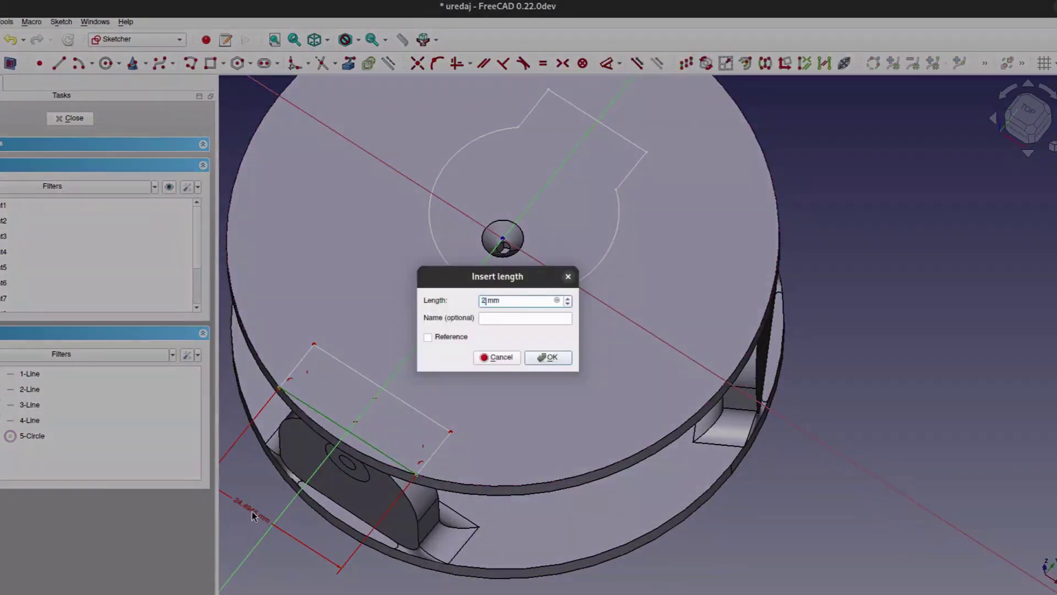
key(Return)
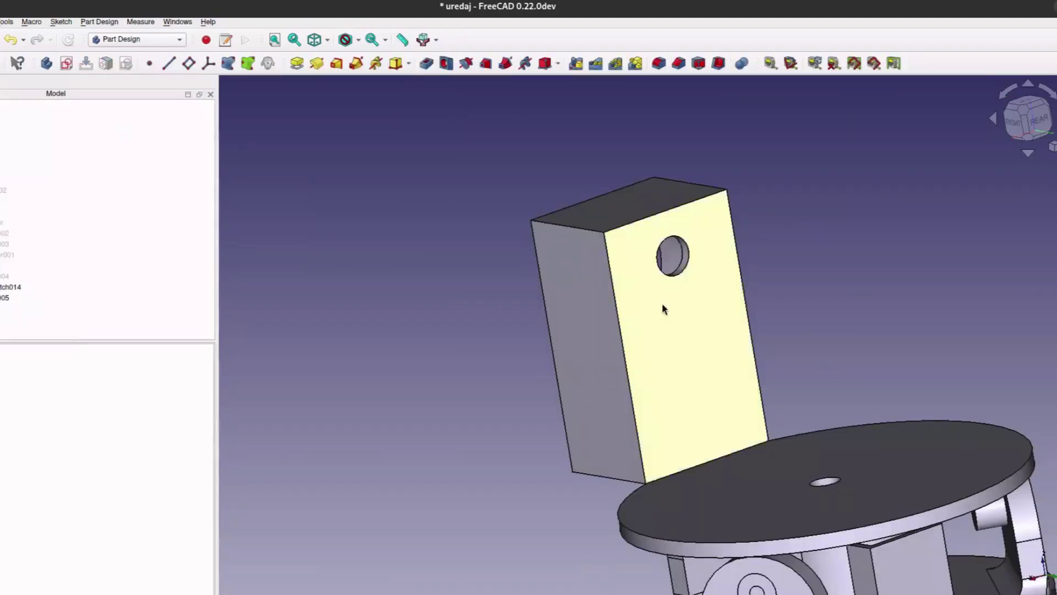
middle_drag(664, 310, 546, 362)
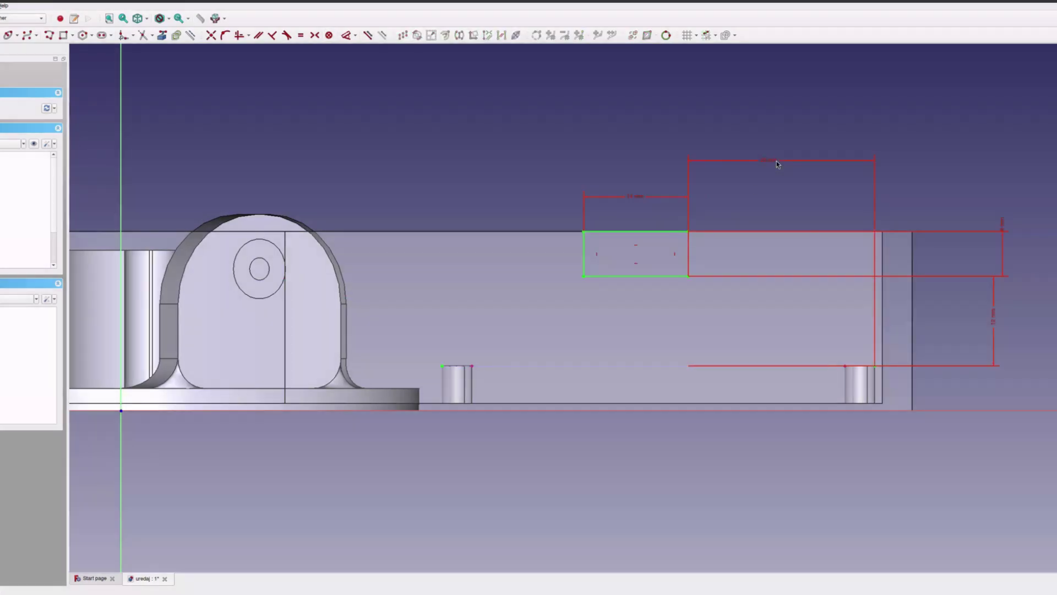
mouse_move(530, 213)
middle_down()
mouse_move(681, 254)
mouse_move(691, 215)
middle_up()
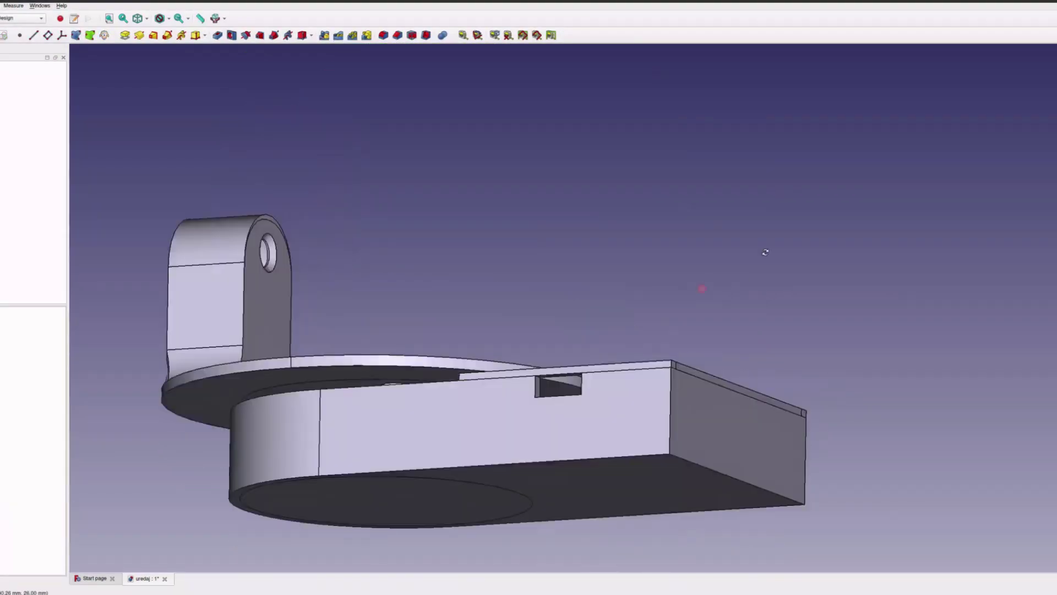
middle_drag(765, 252, 791, 231)
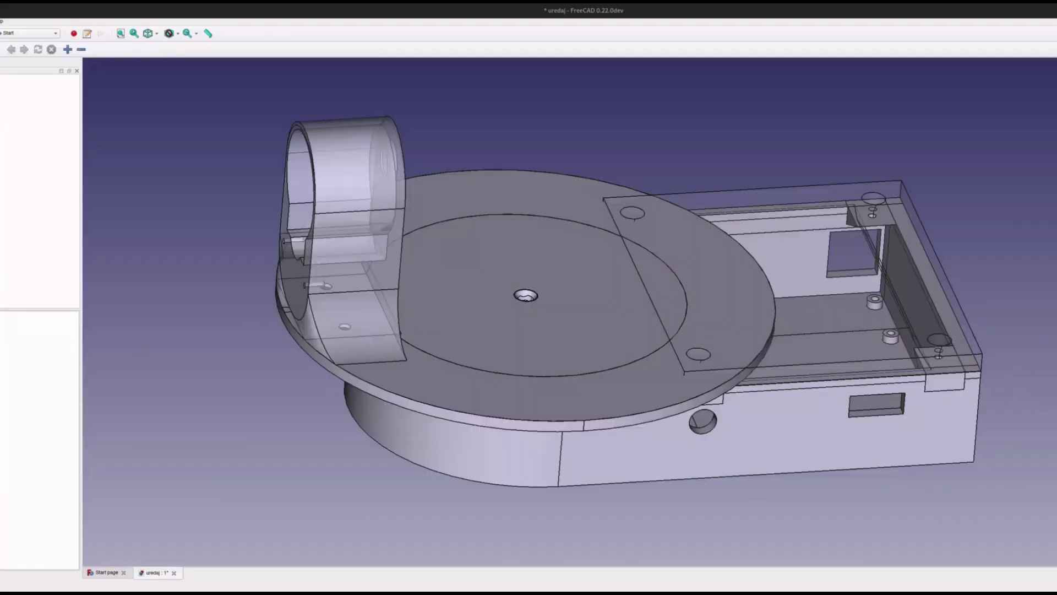
middle_drag(585, 200, 578, 163)
middle_drag(681, 165, 694, 179)
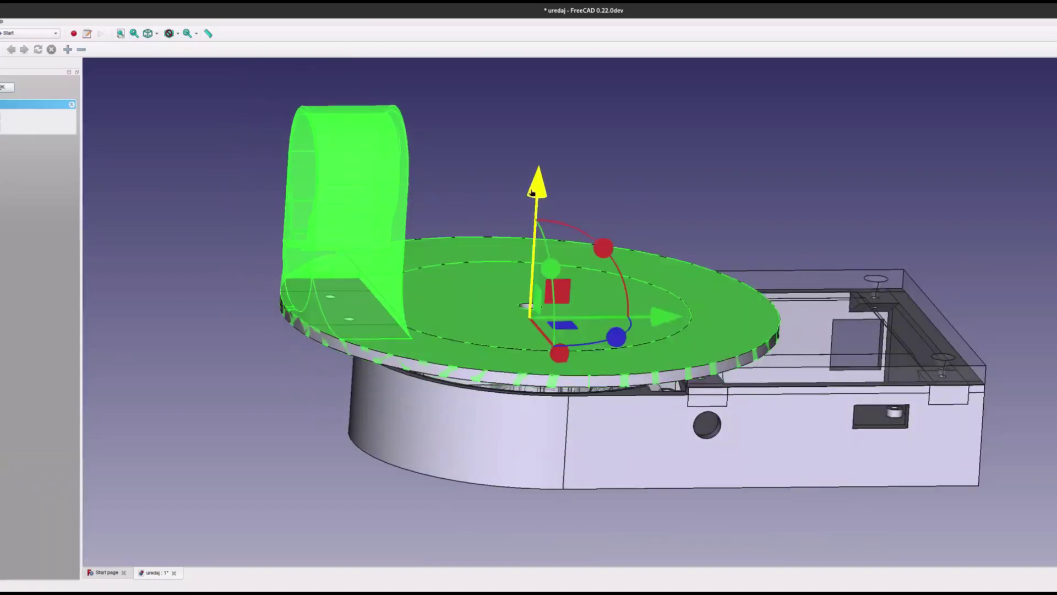
click(432, 305)
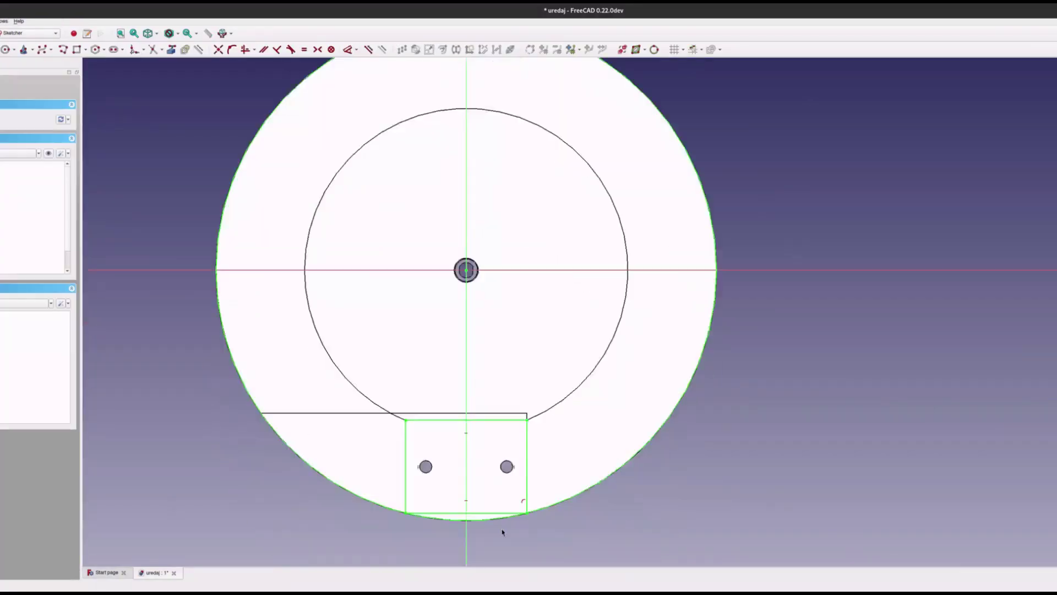
scroll(502, 532, up, 3)
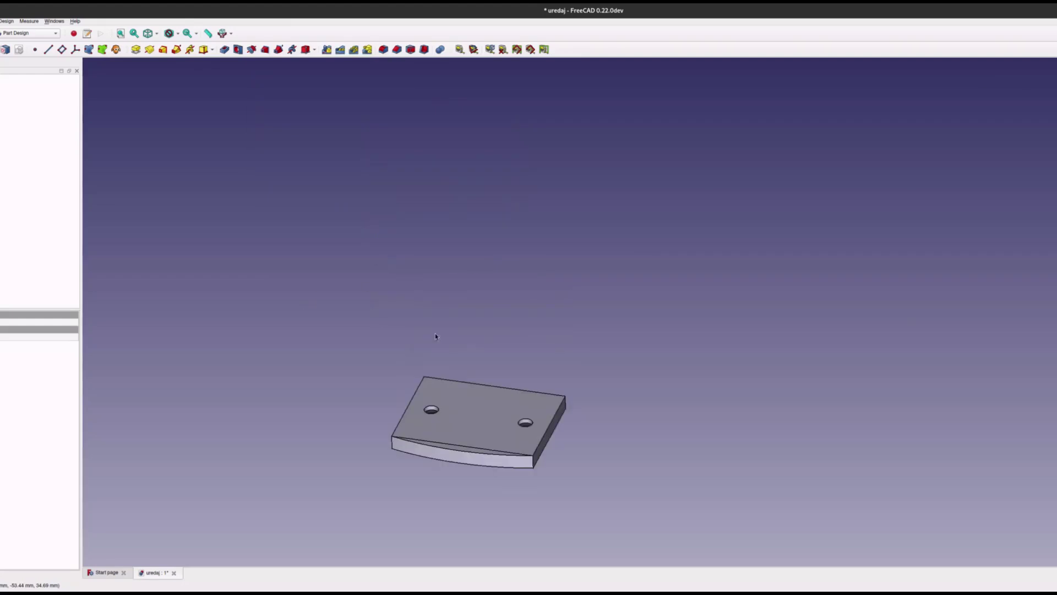
middle_drag(435, 333, 451, 424)
Step: Set the diameter of the large arc in the keyhole-shaped outline to 24 mm and leave the sketch
scroll(3, 132, up, 10)
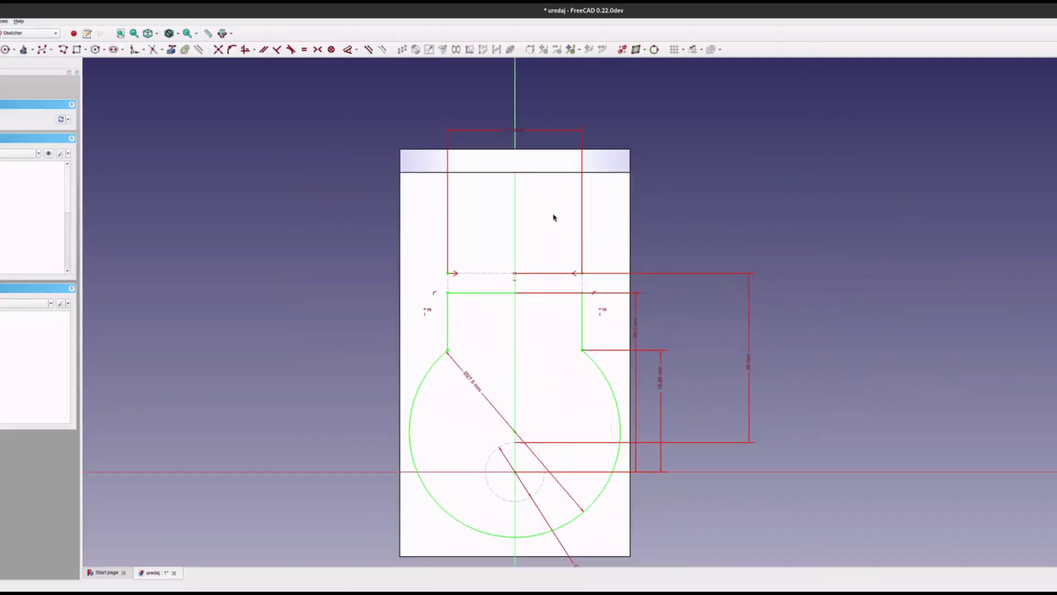
double_click(472, 381)
text(24)
key(Return)
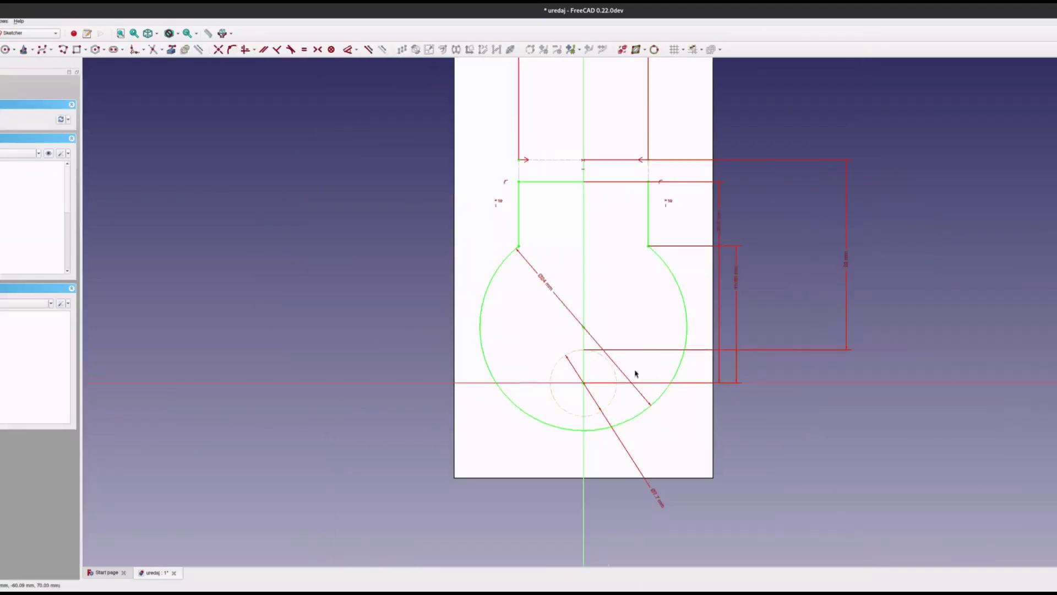
key(Escape)
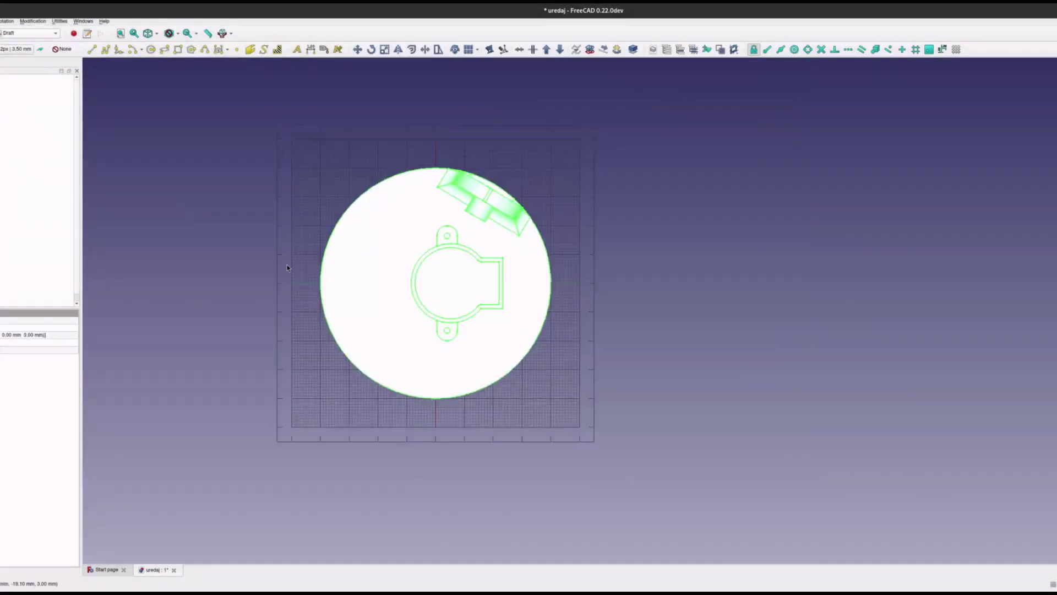
Step: Delete the outer outline and both mounting tabs from the sketch on the block's face, keeping only the inner keyhole outline
scroll(475, 294, up, 5)
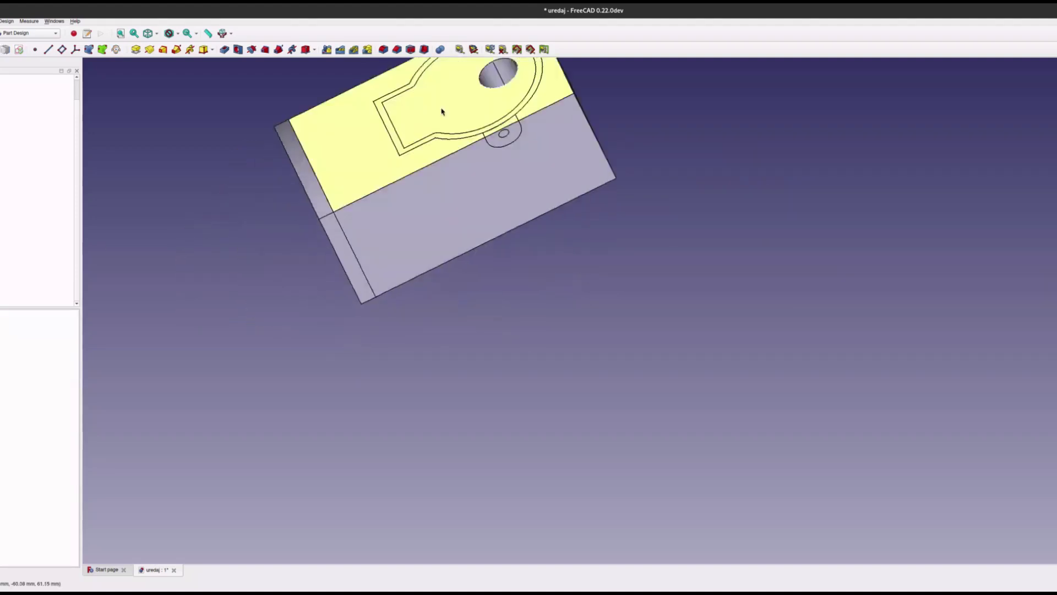
middle_drag(441, 111, 435, 127)
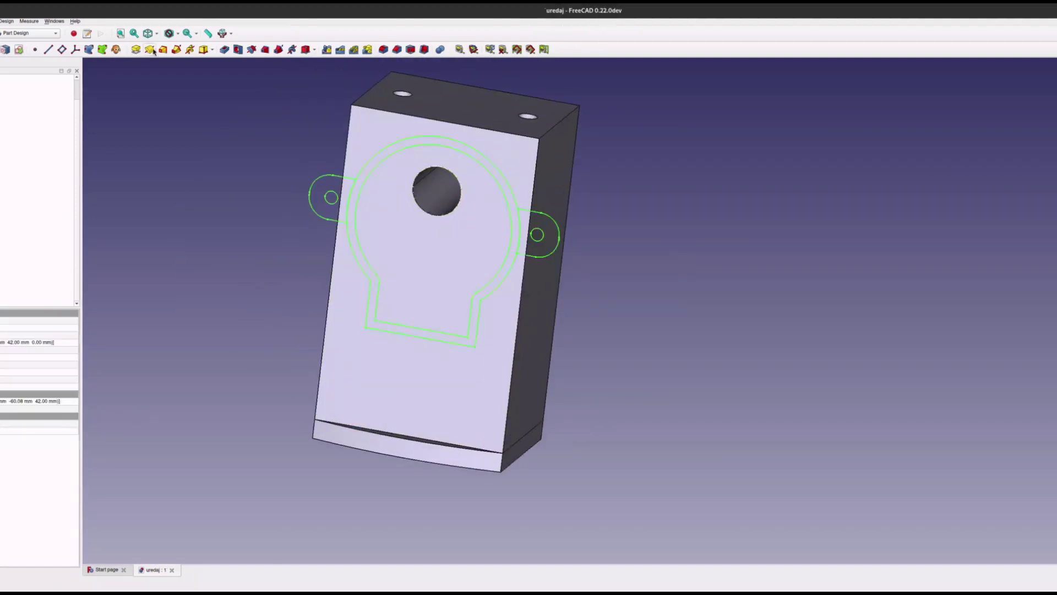
click(149, 49)
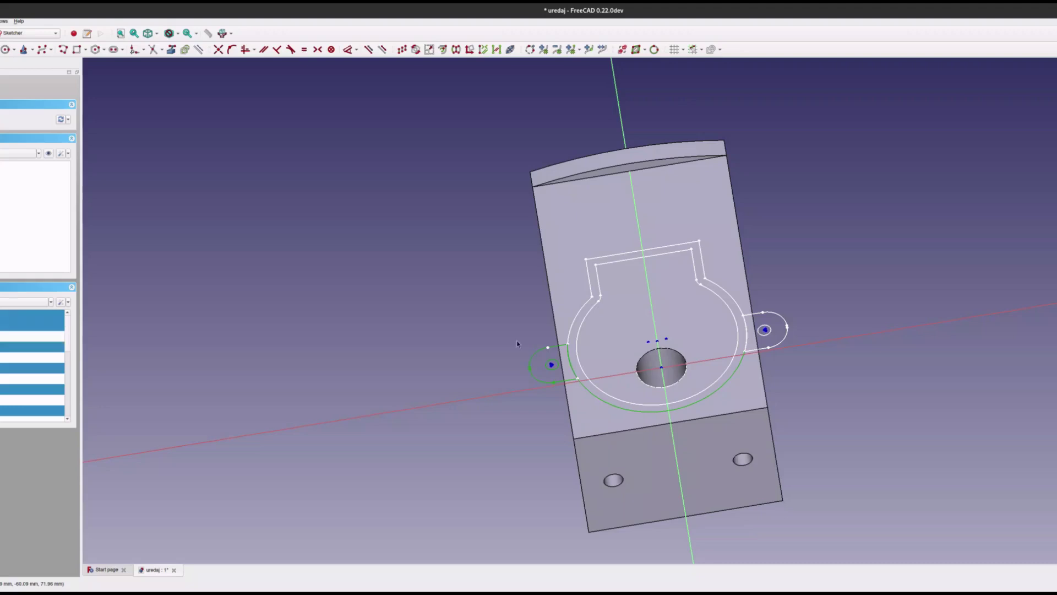
key(Escape)
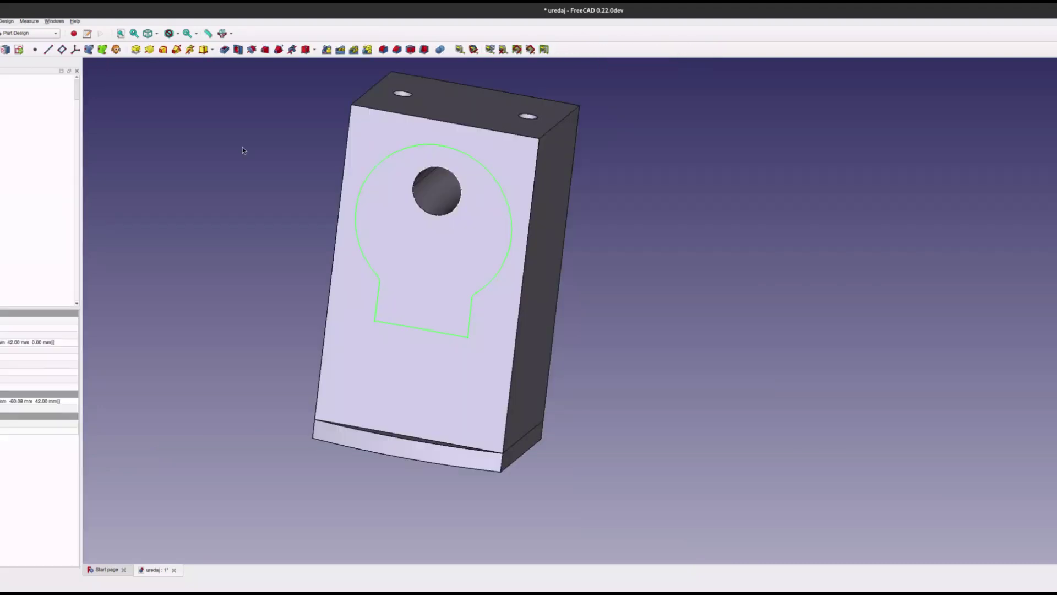
Step: Cut a pocket into the block's face from the keyhole outline
click(224, 50)
scroll(322, 141, up, 5)
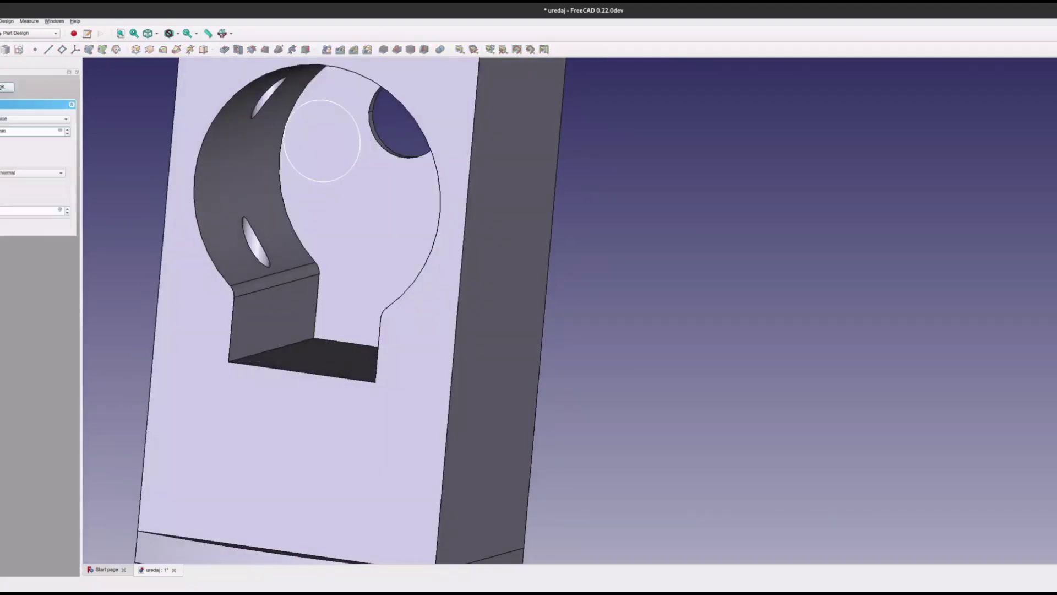
key(Return)
Step: Attach Sketch073 to the pocketed face of the block
scroll(340, 274, down, 5)
middle_drag(341, 273, 501, 160)
double_click(501, 160)
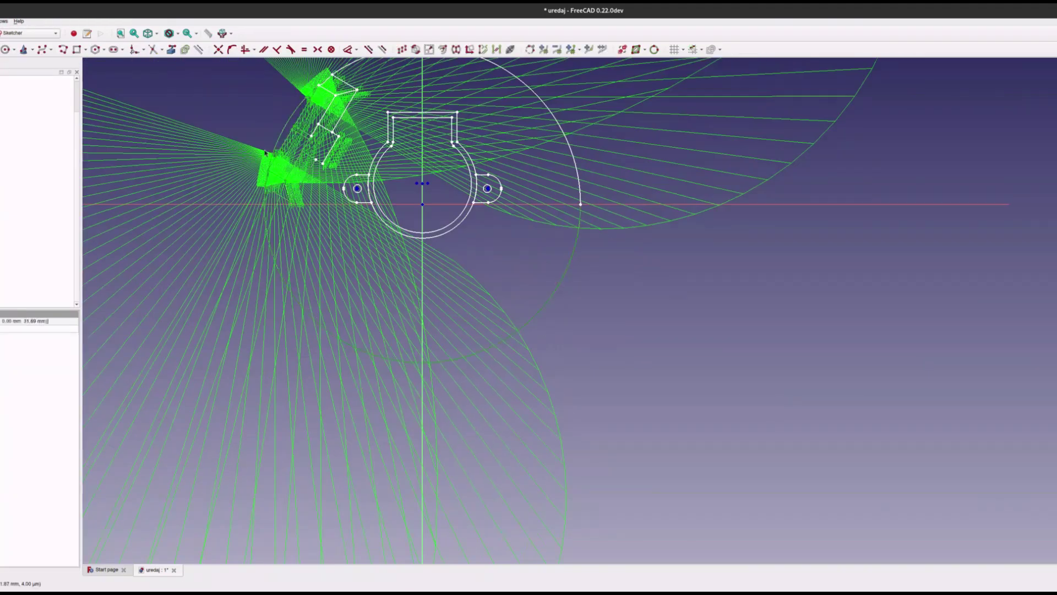
key(Escape)
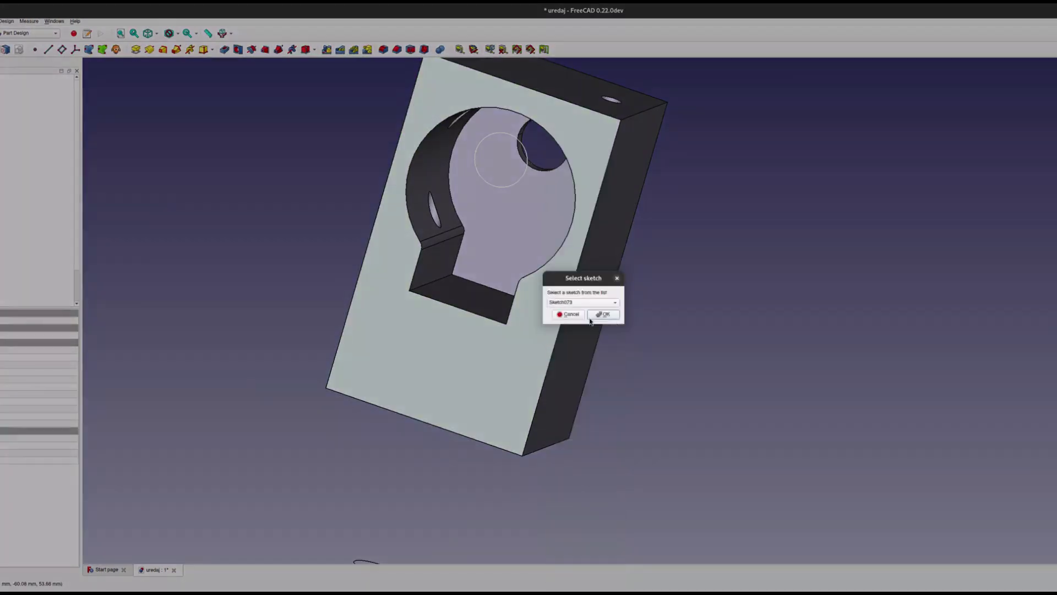
click(604, 311)
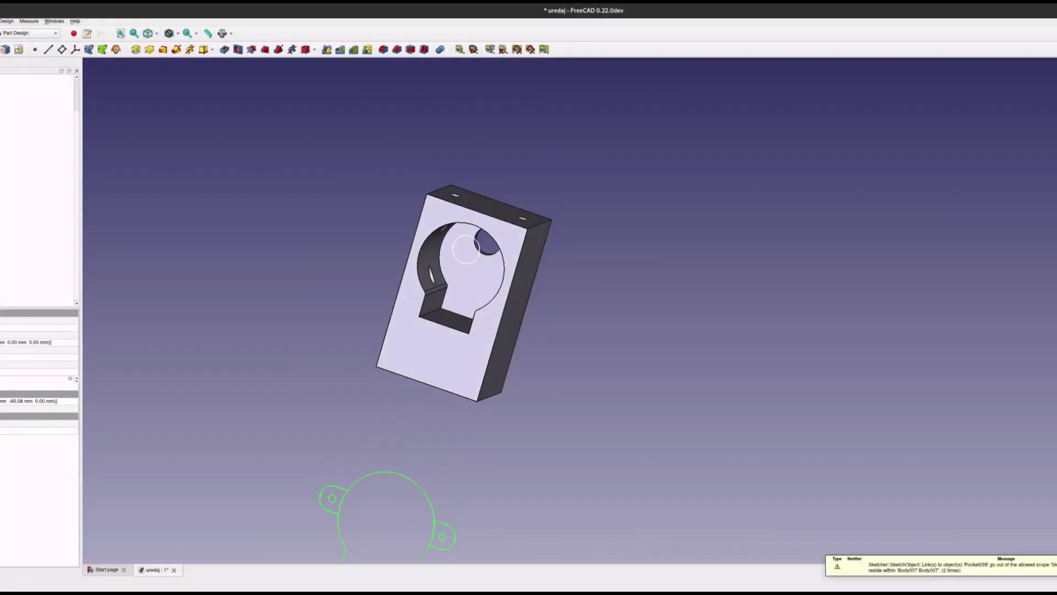
Step: Line up the outline sketch with the pocket on the block's face, open it for editing and close it
middle_drag(656, 306, 636, 258)
double_click(444, 244)
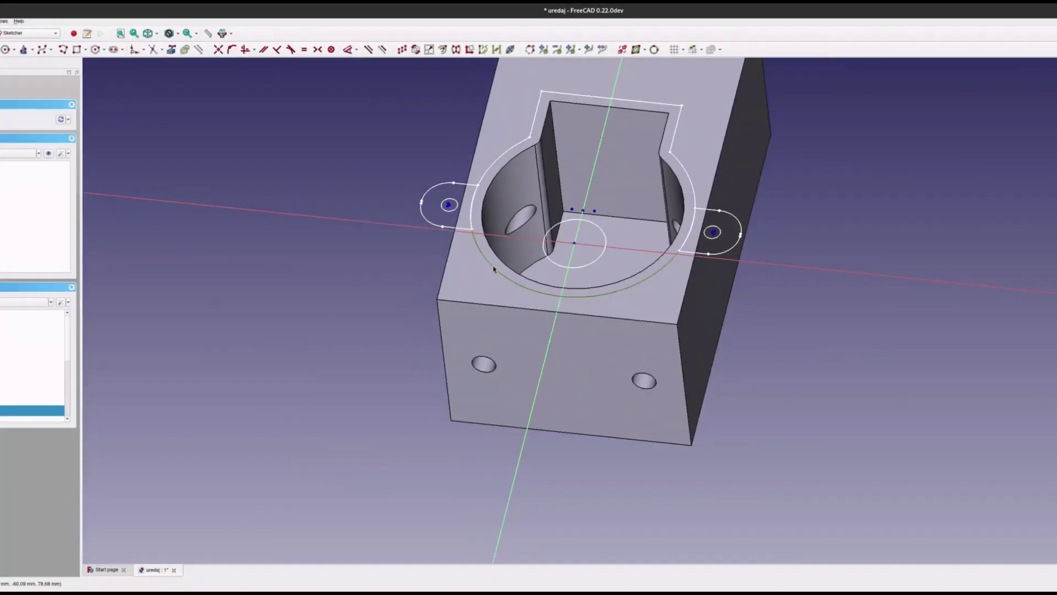
key(Escape)
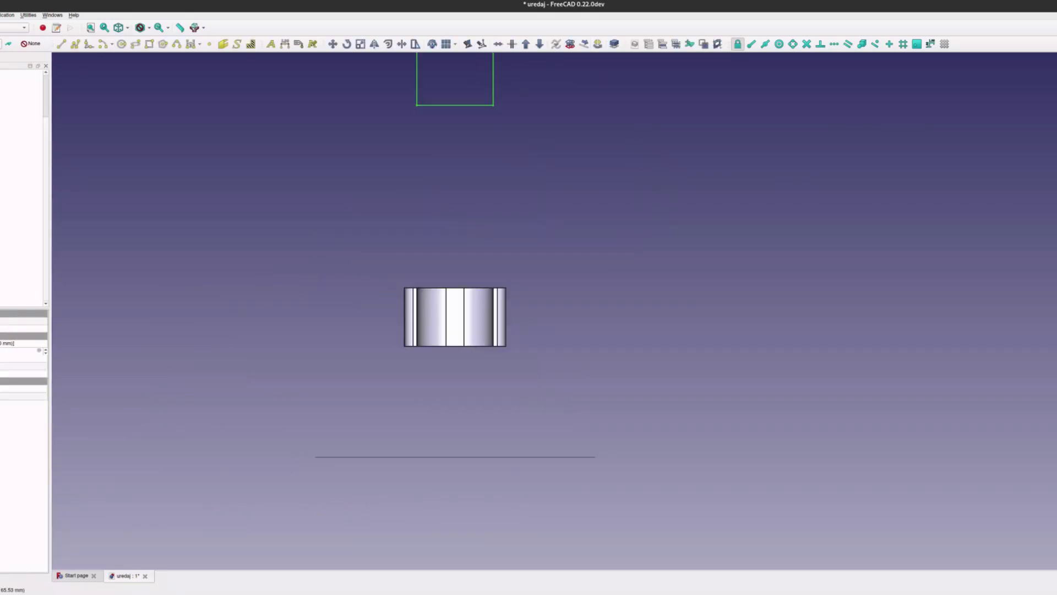
Step: Apply a horizontal/vertical constraint to the rectangle's lower corner in the sketch on the block with two holes
scroll(443, 266, up, 5)
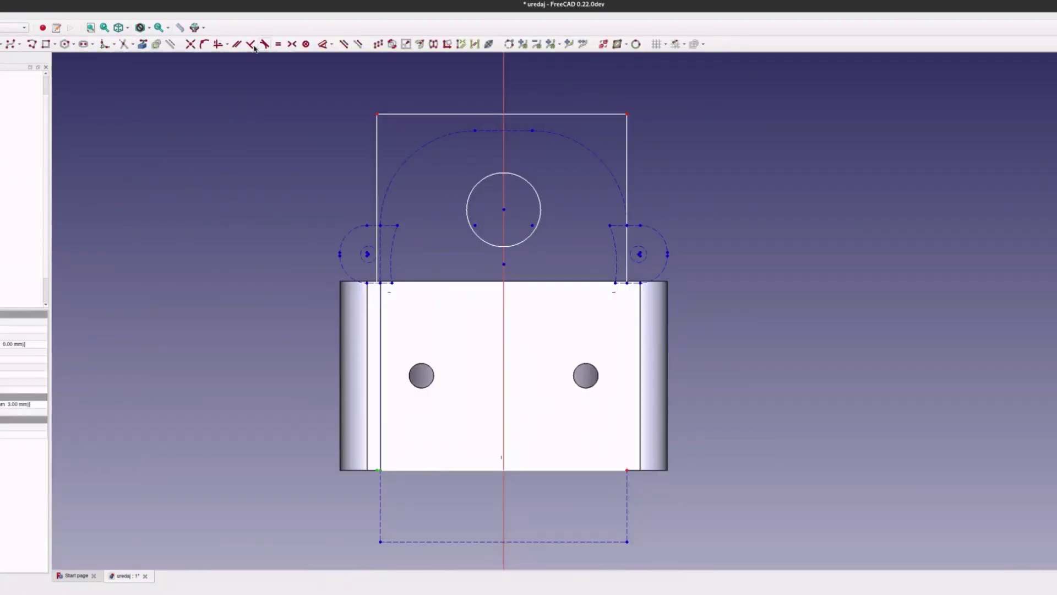
click(226, 44)
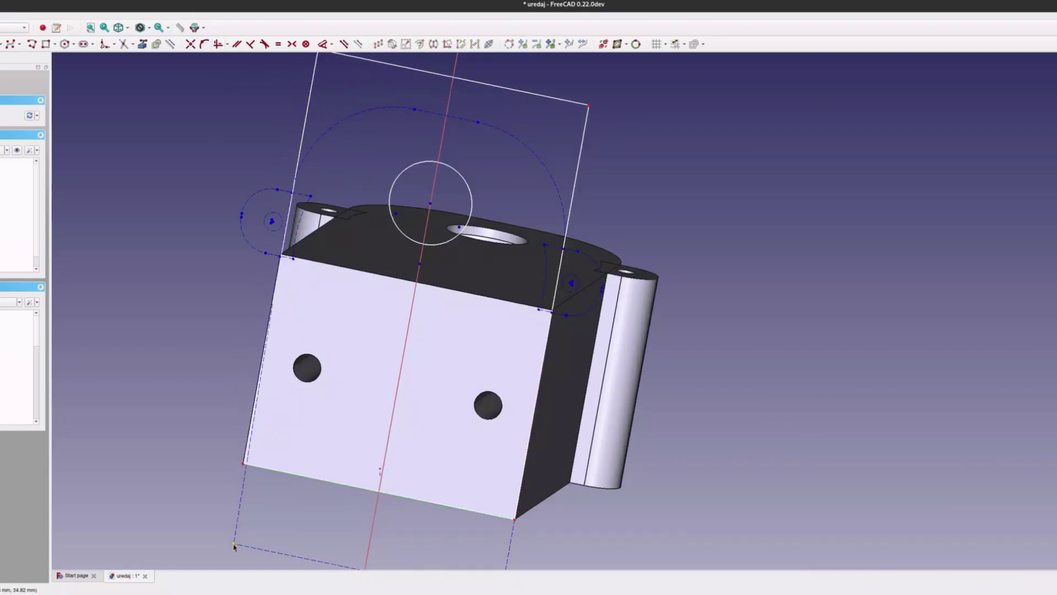